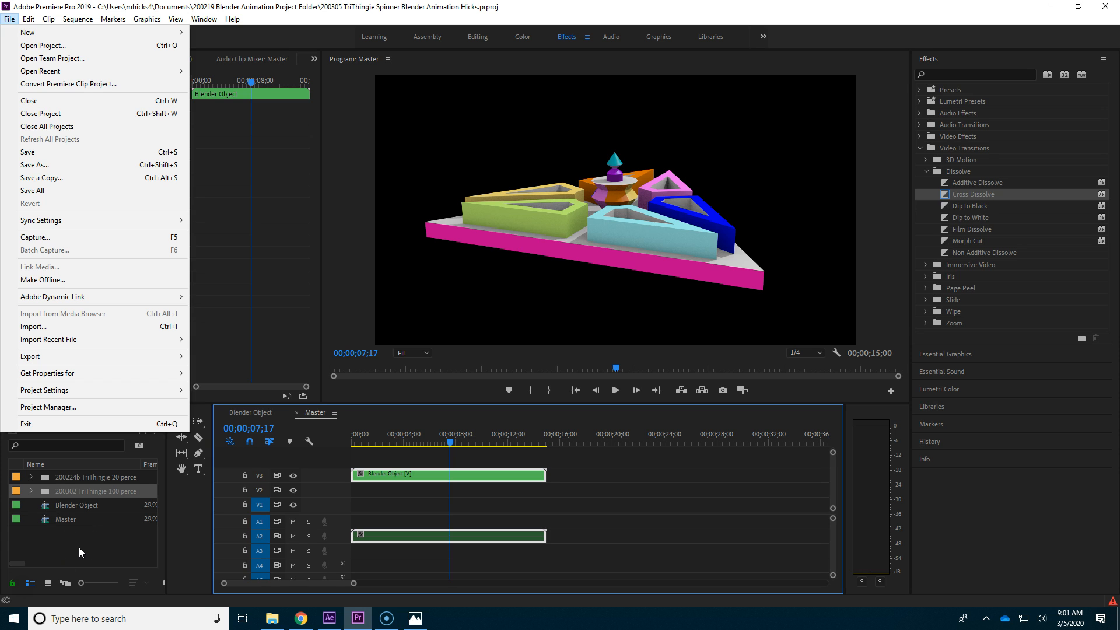
Create a new dynamically linked After Effects composition at 1920 × 1080, 29.97 fps Drop-Frame, with square pixels.
{"action": "mouse_move", "coordinate": [77, 298]}
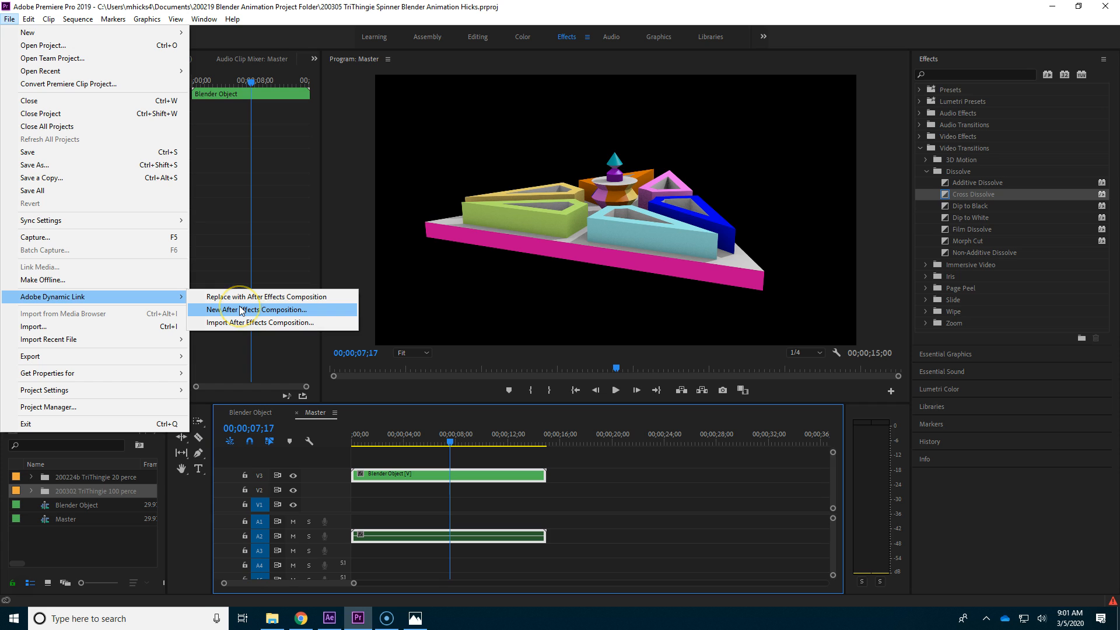
{"action": "left_click", "coordinate": [289, 311]}
{"action": "left_click", "coordinate": [290, 310]}
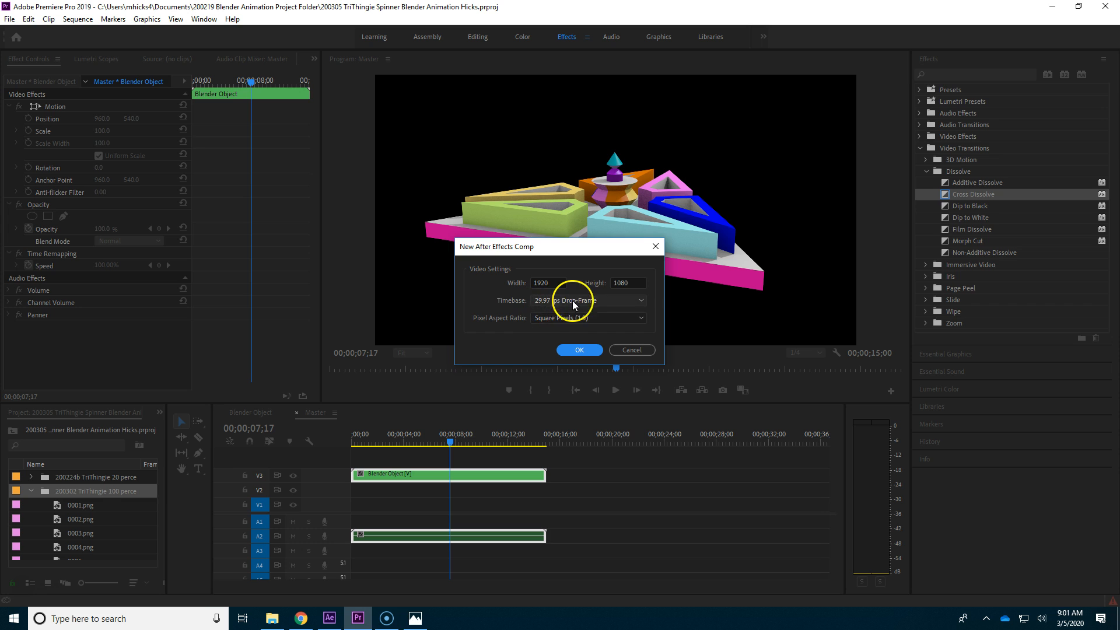
{"action": "left_click", "coordinate": [580, 349]}
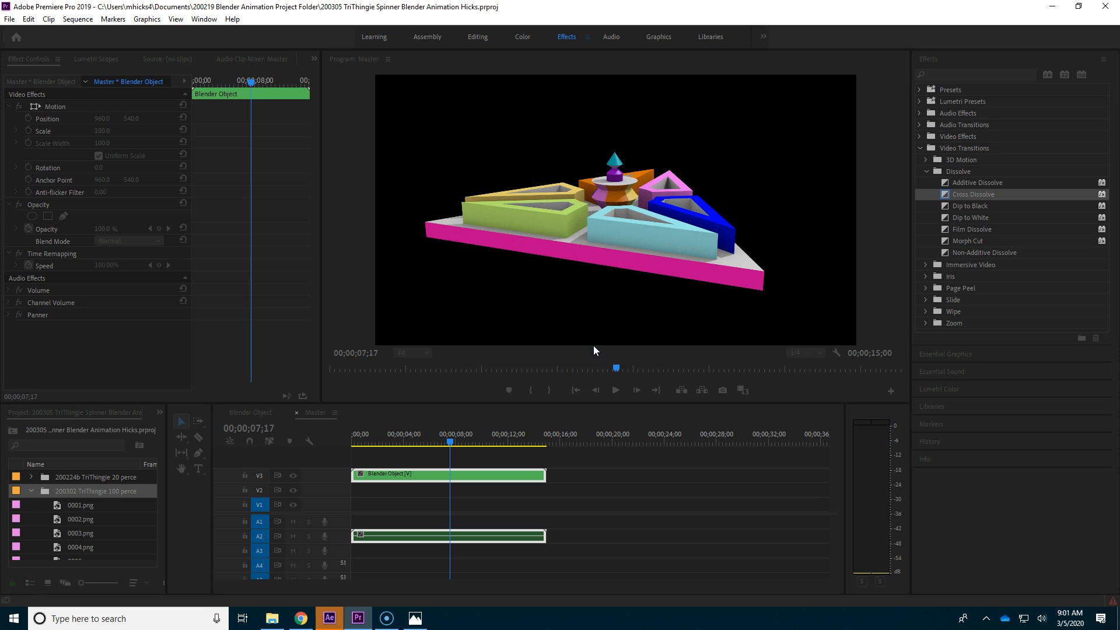
Switch to After Effects and save the new project as "200305 TriThingie Compositions" followed by the author's surname.
{"action": "left_click", "coordinate": [330, 618]}
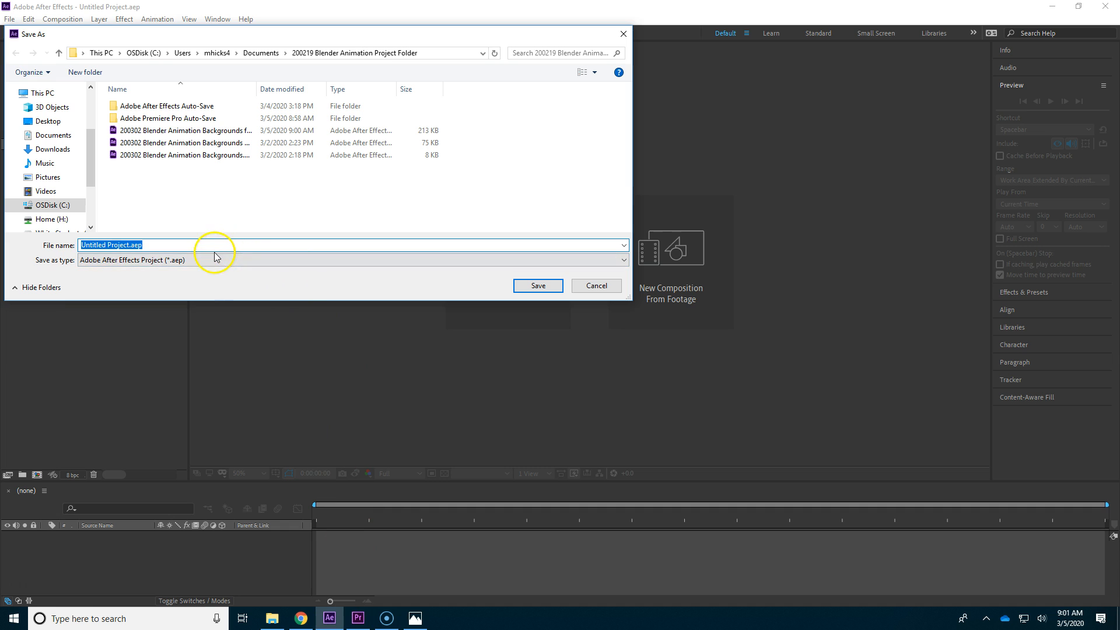
{"action": "type", "text": "20"}
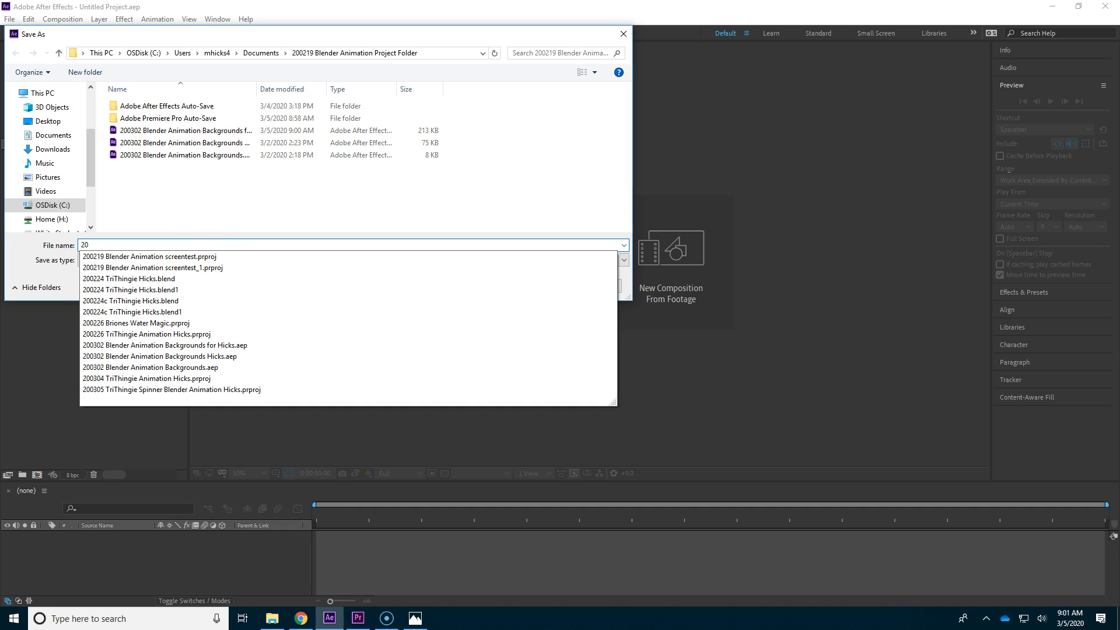
{"action": "type", "text": "0305"}
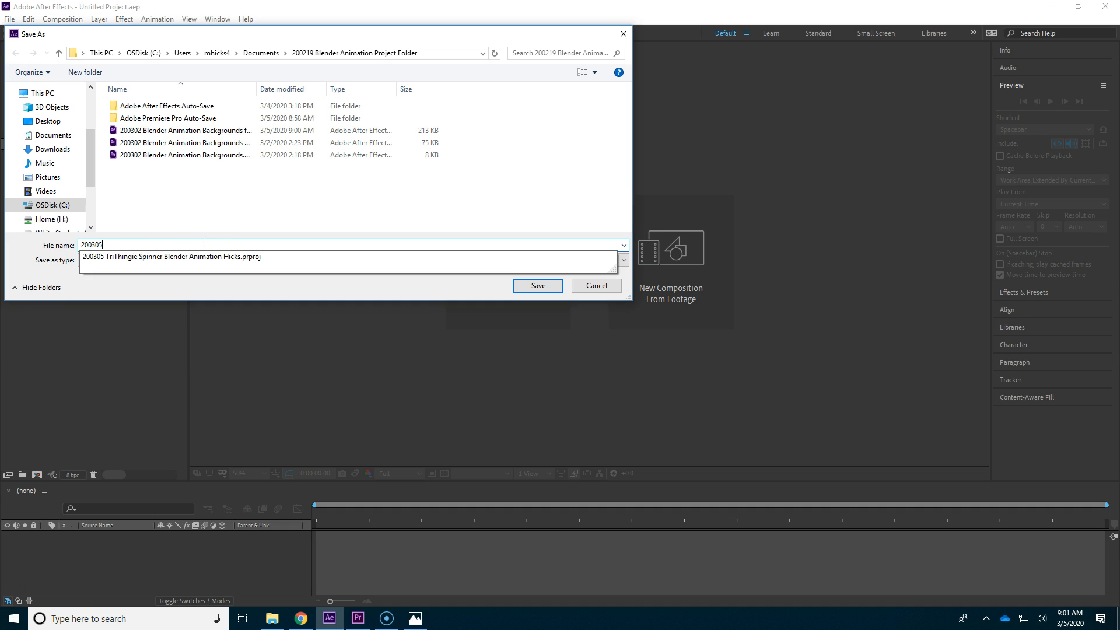
{"action": "type", "text": " TriThingie B"}
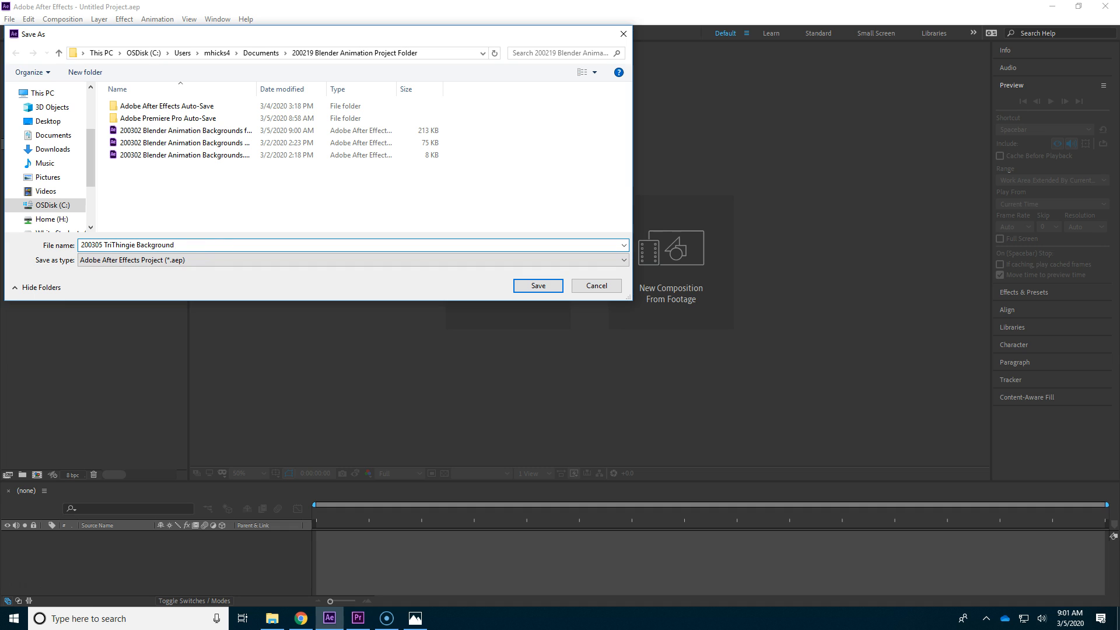
{"action": "type", "text": "ac"}
{"action": "key", "text": "BackSpace"}
{"action": "key", "text": "BackSpace"}
{"action": "key", "text": "BackSpace"}
{"action": "type", "text": "Co"}
{"action": "type", "text": "ks"}
{"action": "key", "text": "Return"}
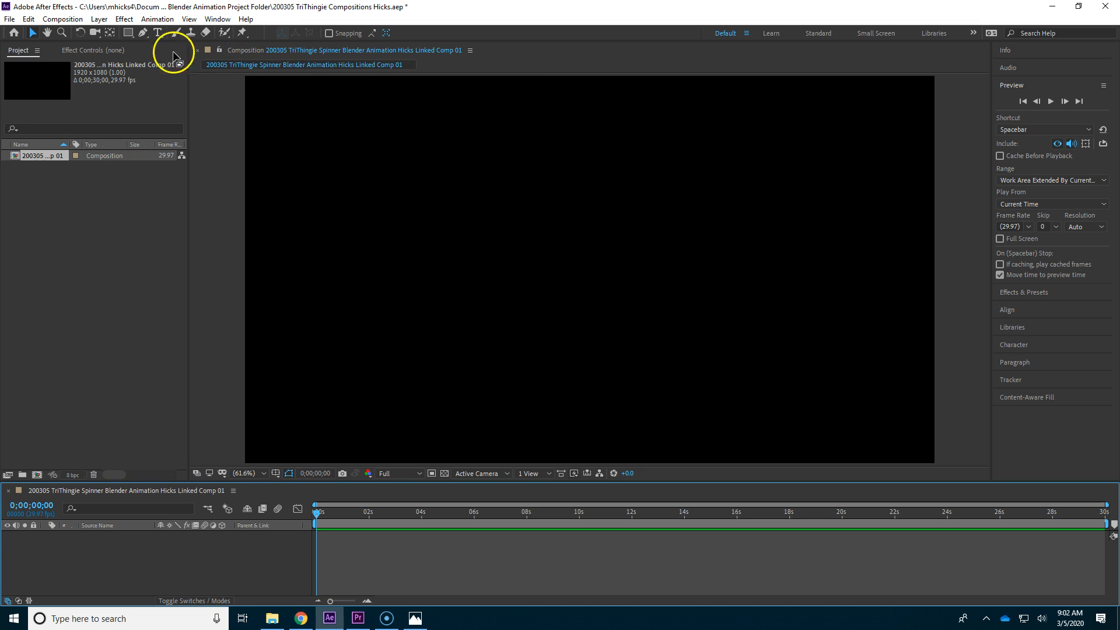
Add a 1920 × 1080 solid layer to the linked composition in bright green, 00DC1F.
{"action": "left_click", "coordinate": [97, 23]}
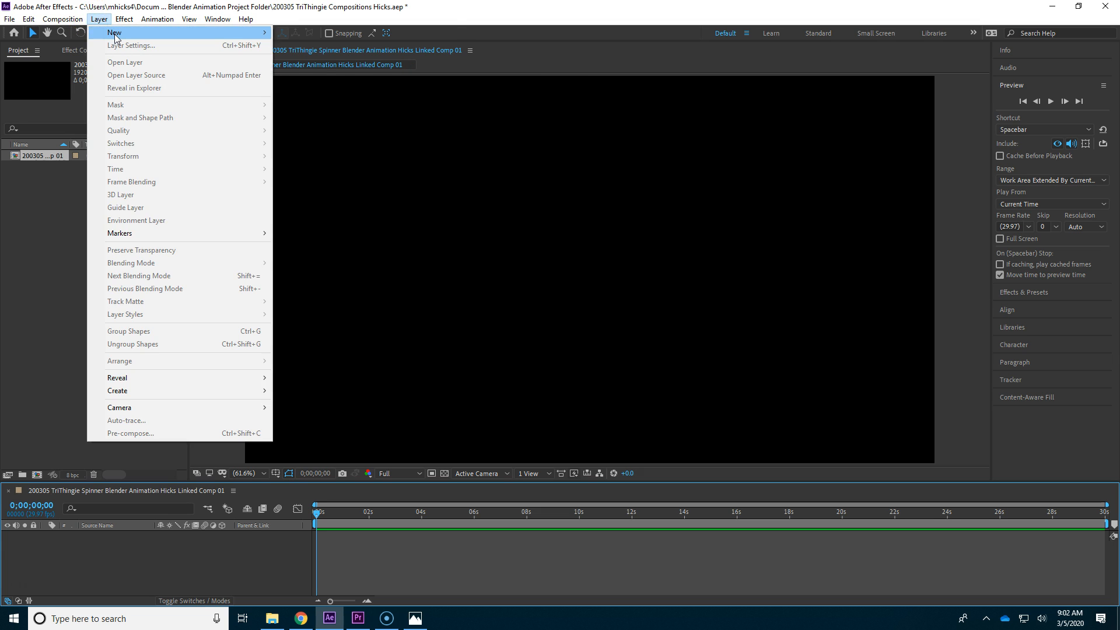
{"action": "mouse_move", "coordinate": [116, 36]}
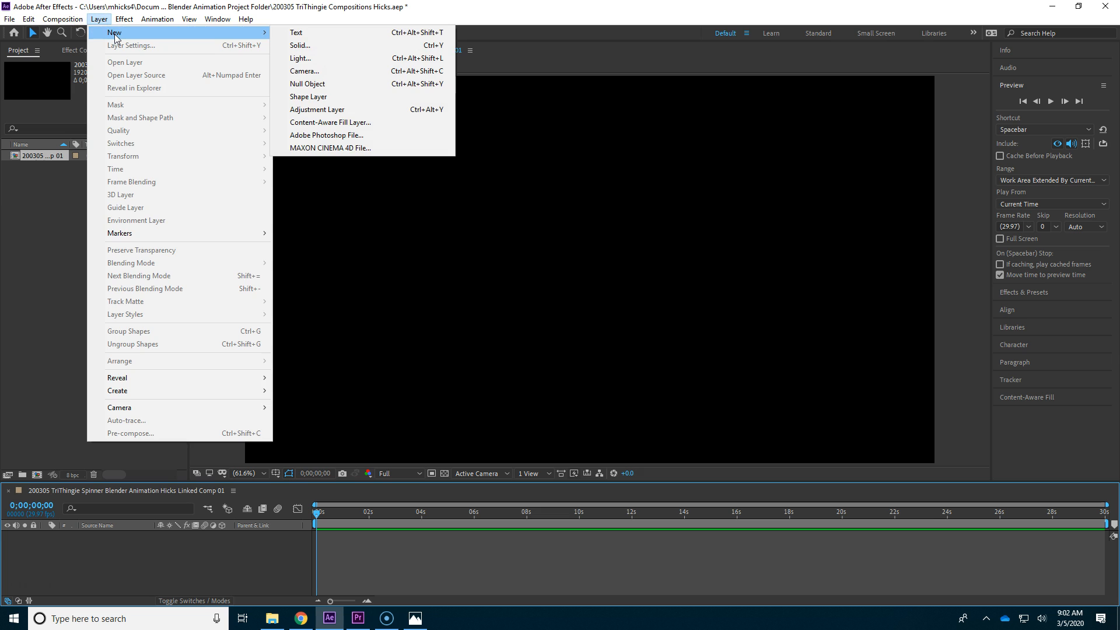
{"action": "left_click", "coordinate": [292, 45]}
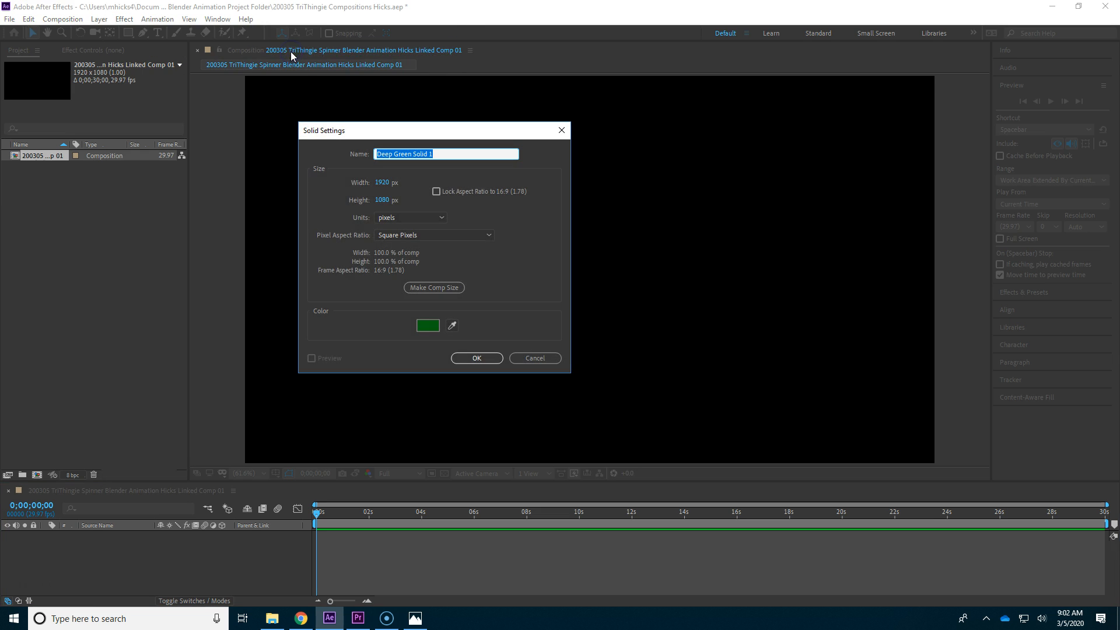
{"action": "left_click", "coordinate": [427, 327]}
{"action": "left_click_drag", "start_coordinate": [435, 244], "coordinate": [453, 202]}
{"action": "left_click", "coordinate": [551, 184]}
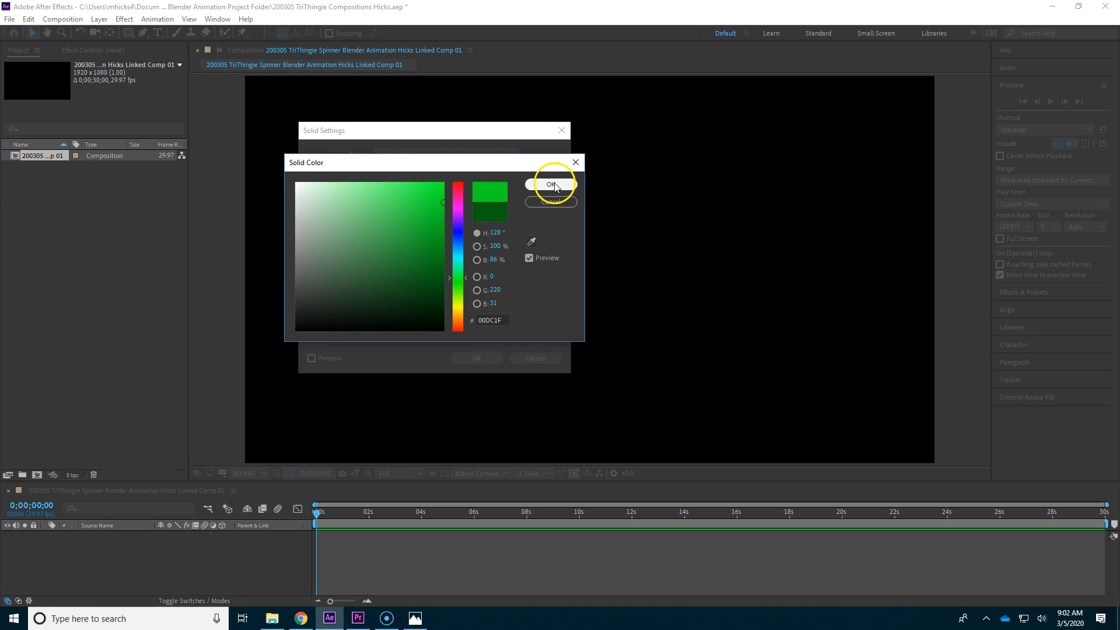
{"action": "left_click", "coordinate": [482, 371]}
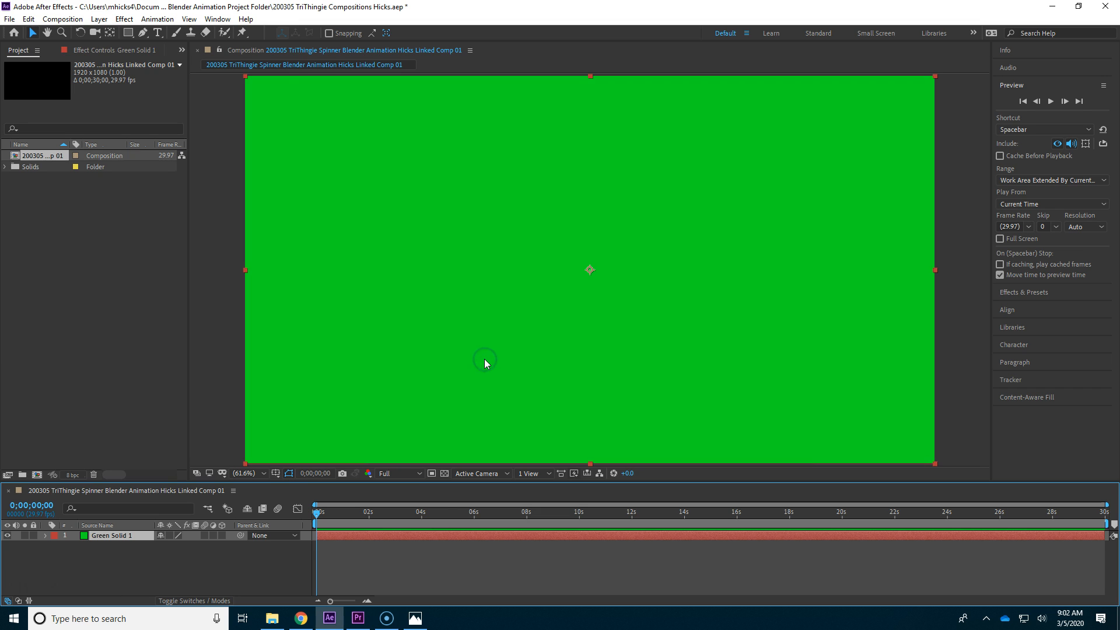
Change the solid layer's color to yellow in its solid settings.
{"action": "left_click", "coordinate": [98, 19]}
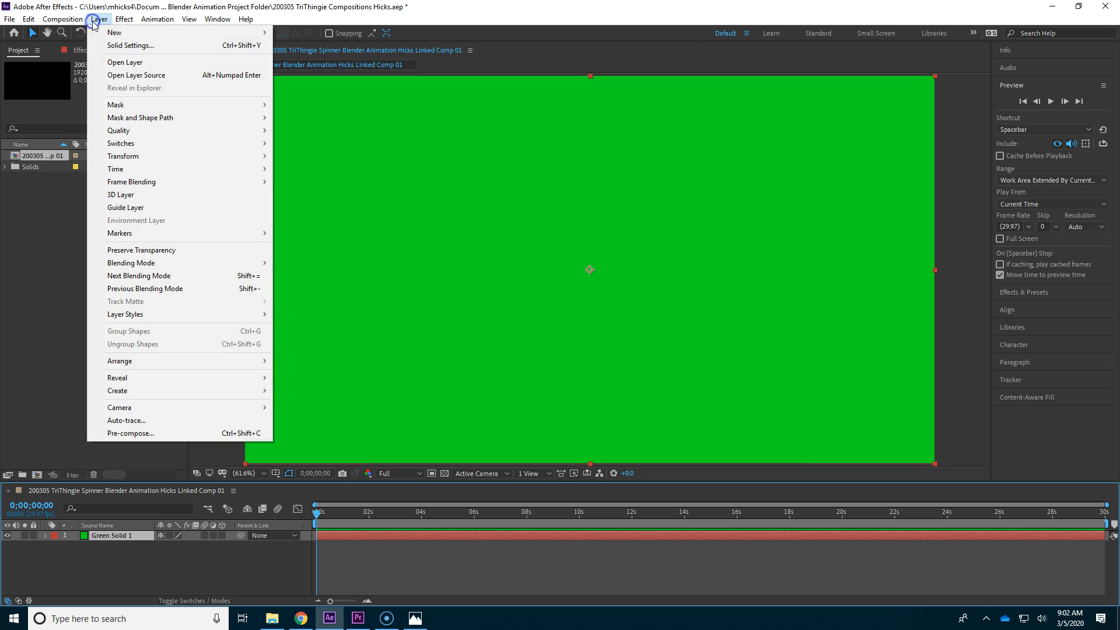
{"action": "left_click", "coordinate": [120, 51]}
{"action": "left_click", "coordinate": [457, 310]}
{"action": "left_click_drag", "start_coordinate": [460, 236], "coordinate": [457, 304]}
{"action": "left_click", "coordinate": [539, 185]}
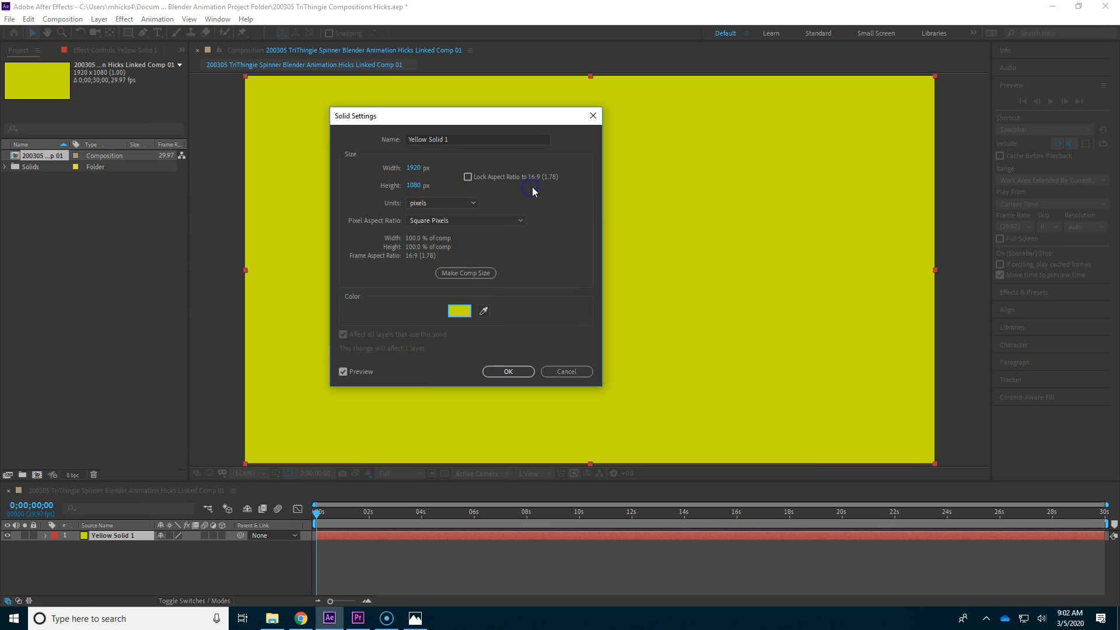
{"action": "left_click", "coordinate": [509, 371]}
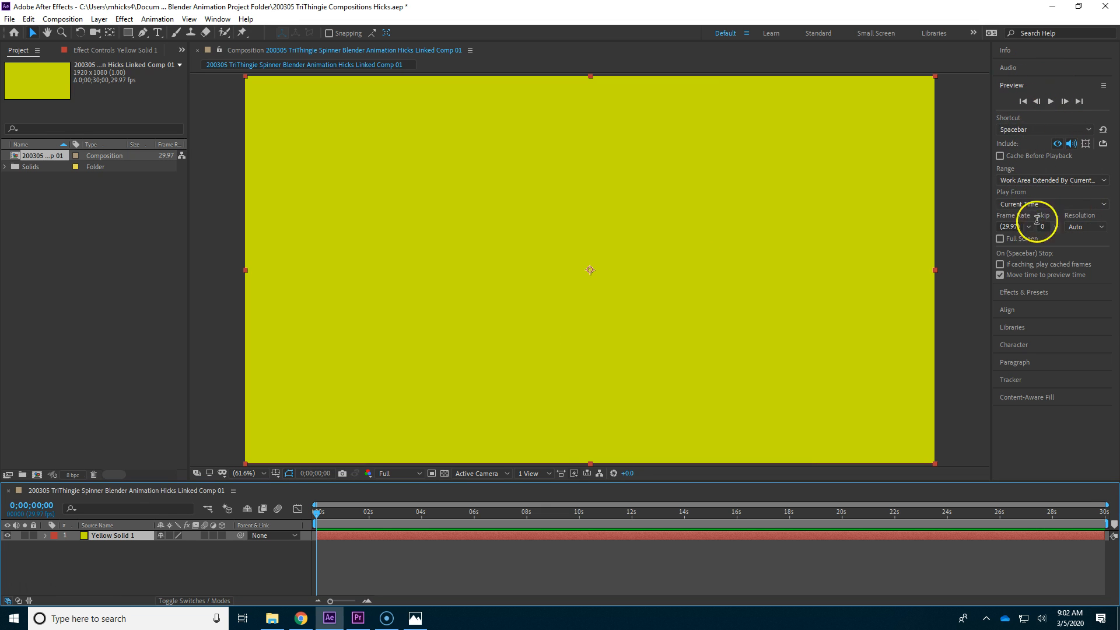
Search the effects for "star" and apply CC Star Burst to the yellow solid.
{"action": "left_click", "coordinate": [1017, 292]}
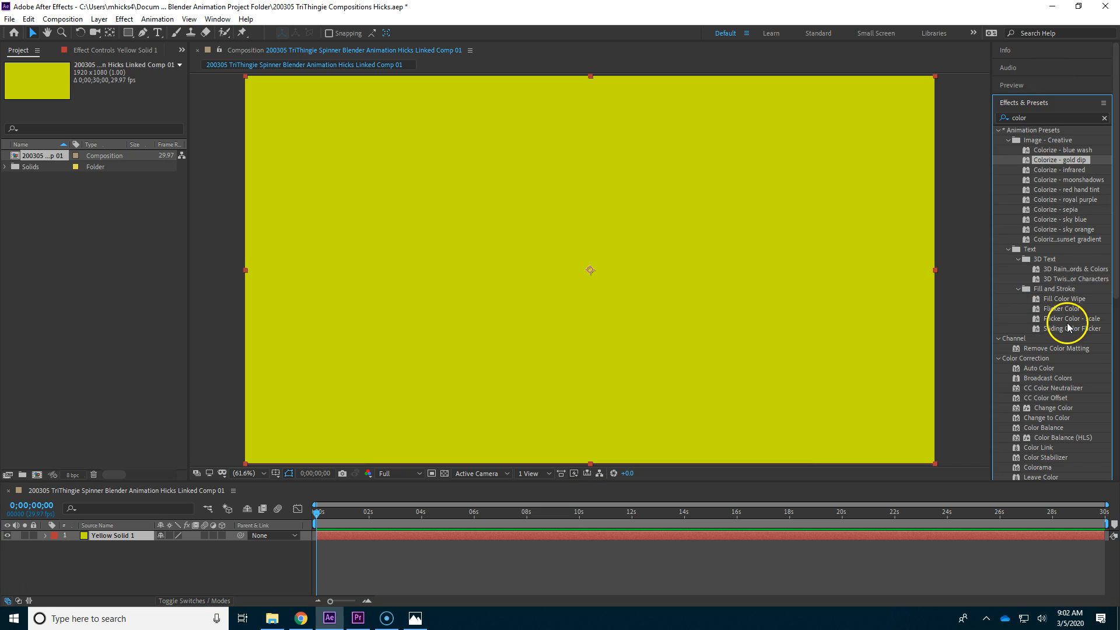
{"action": "left_click", "coordinate": [1008, 118]}
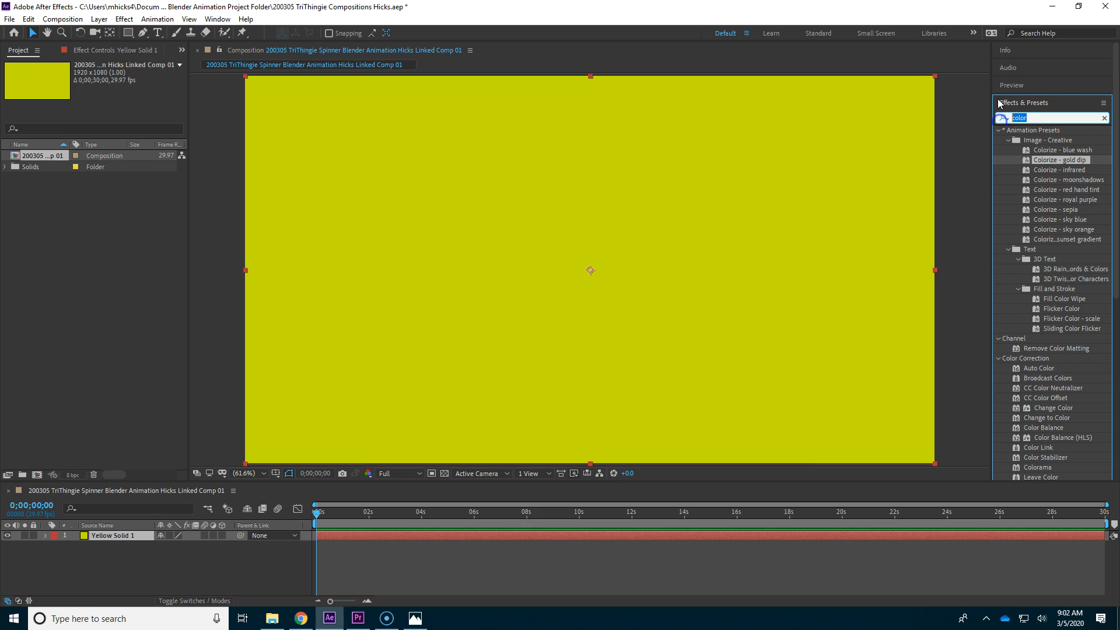
{"action": "type", "text": "star"}
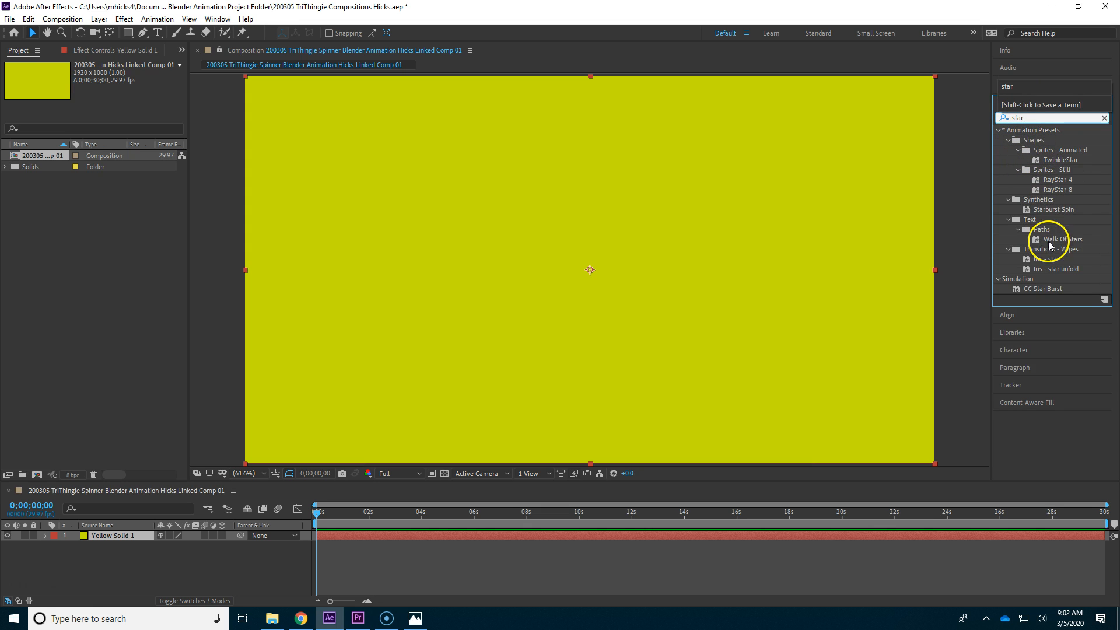
{"action": "left_click", "coordinate": [1034, 288]}
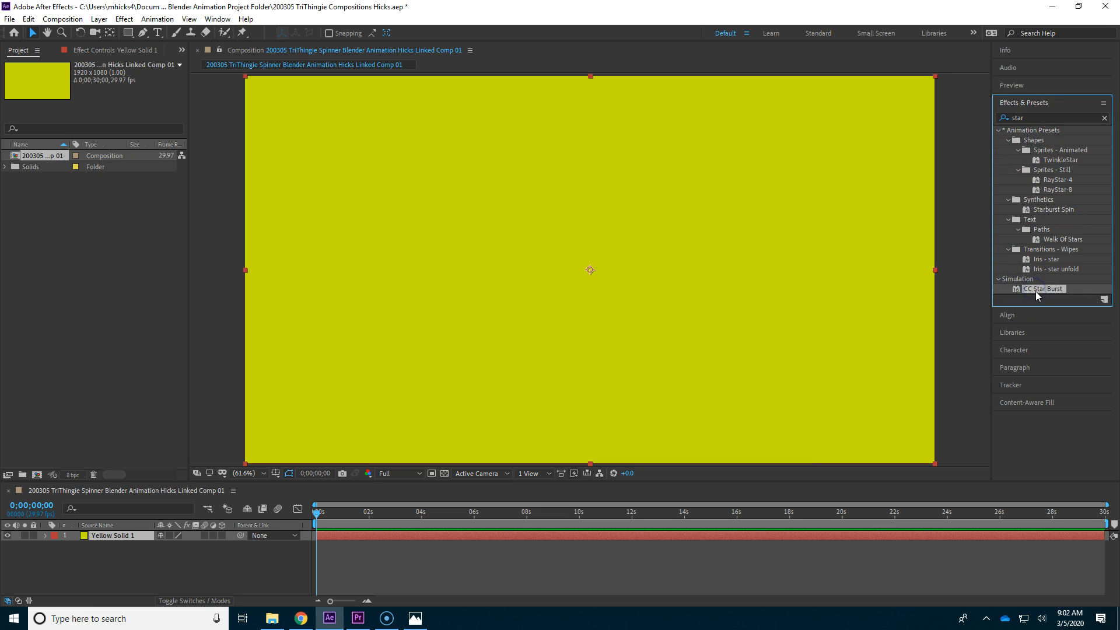
{"action": "left_click_drag", "start_coordinate": [1034, 290], "coordinate": [808, 292]}
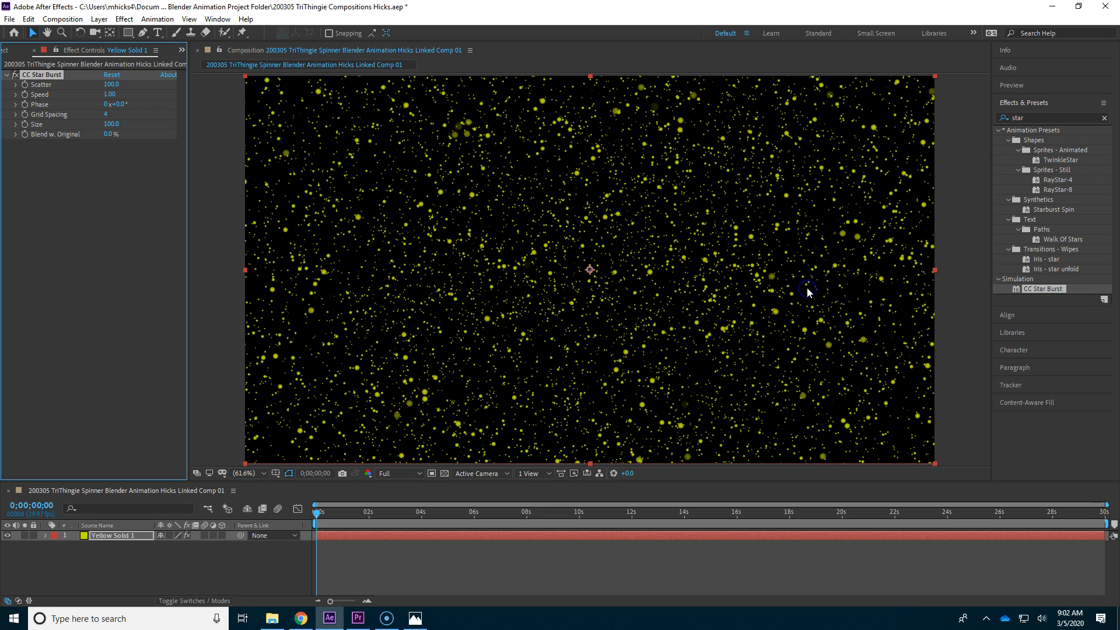
Preview the star animation for a few seconds and return the playhead to the start.
{"action": "key", "text": "space"}
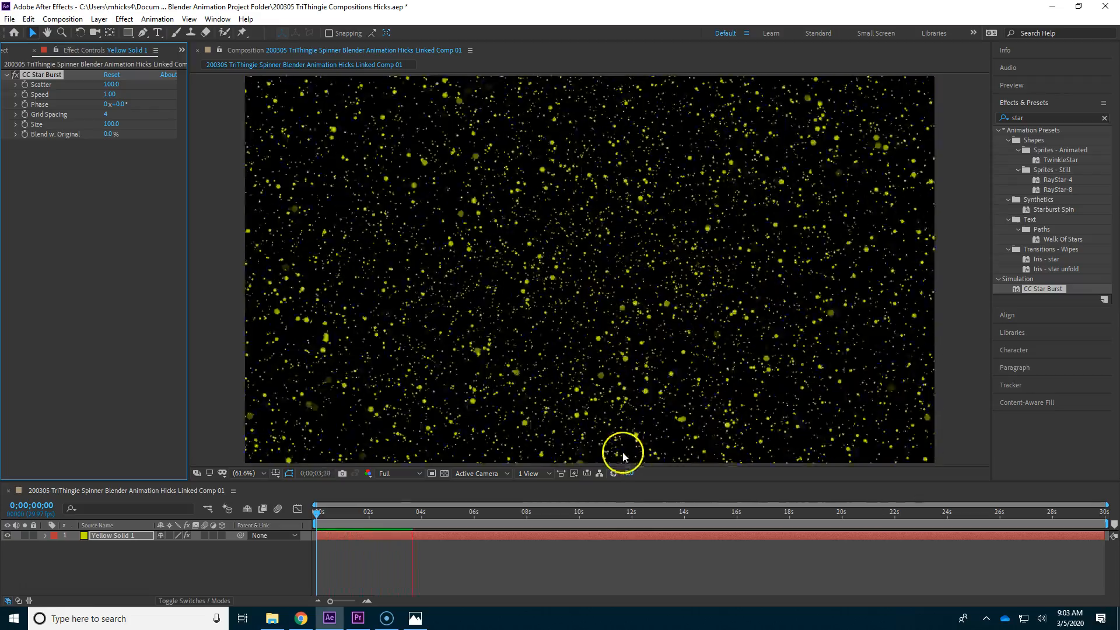
{"action": "key", "text": "space"}
{"action": "left_click_drag", "start_coordinate": [453, 515], "coordinate": [278, 515]}
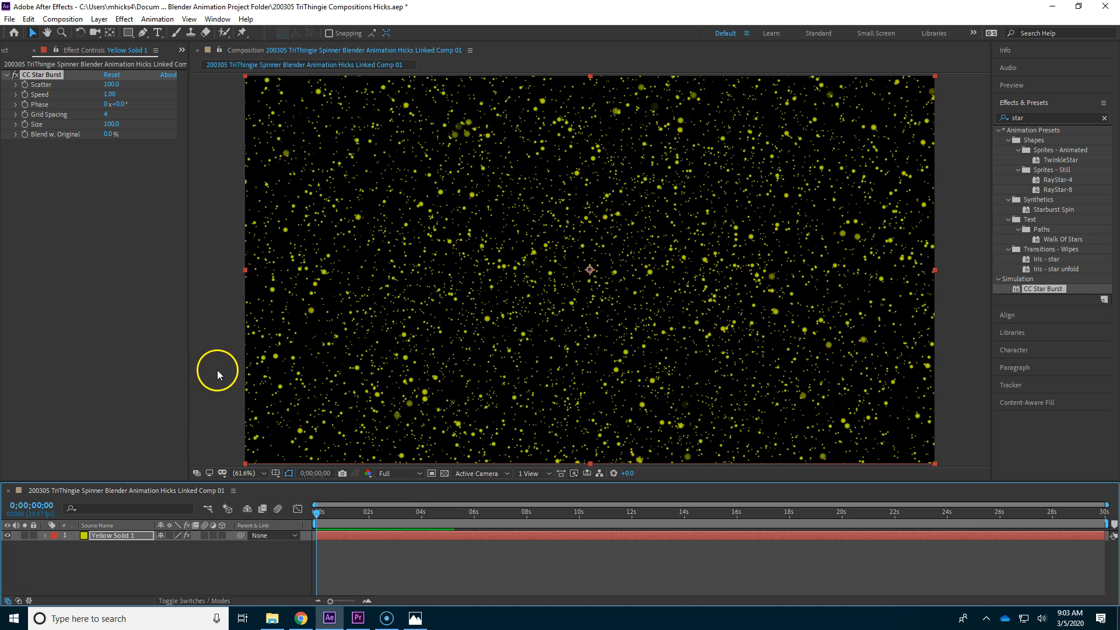
Set the CC Star Burst speed to 0.10, preview the motion and return the playhead to the start.
{"action": "left_click", "coordinate": [109, 94]}
{"action": "type", "text": ".1"}
{"action": "key", "text": "Return"}
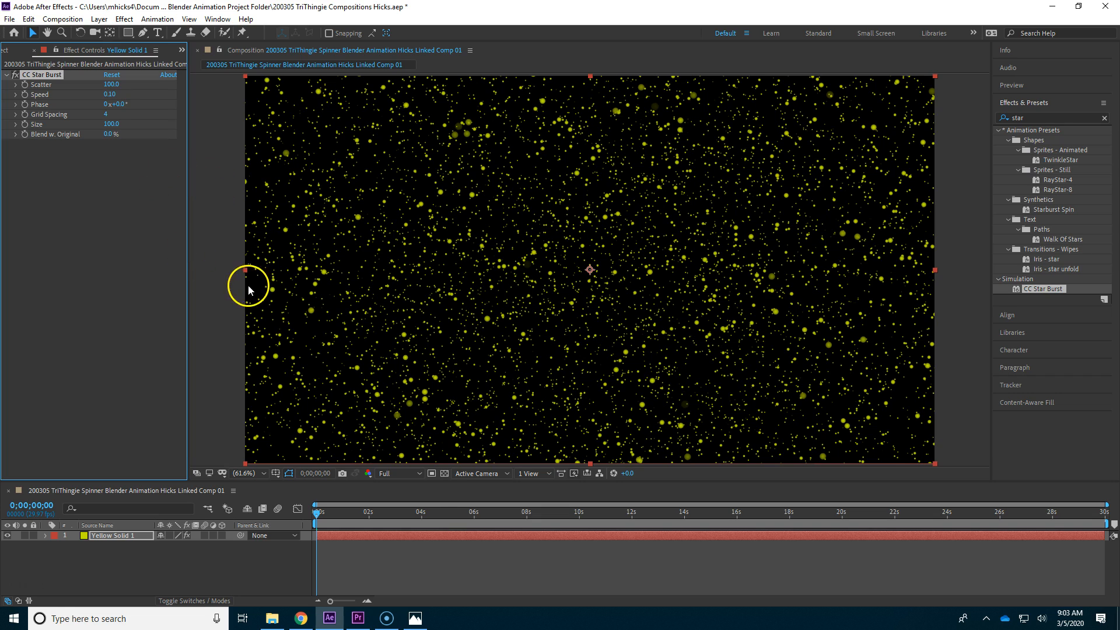
{"action": "key", "text": "space"}
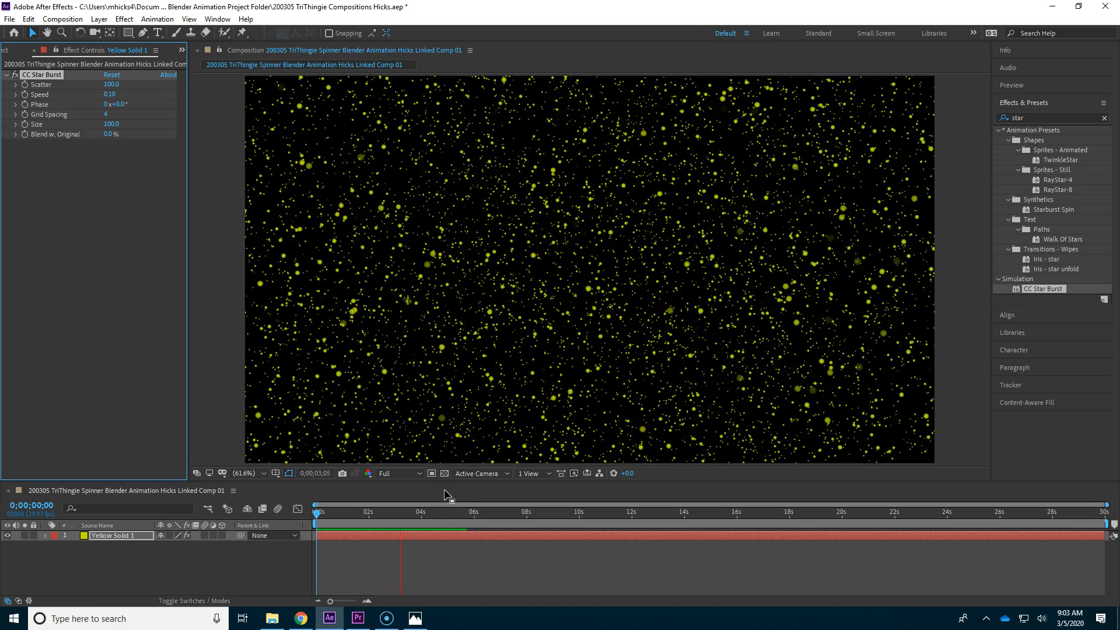
{"action": "key", "text": "space"}
{"action": "left_click_drag", "start_coordinate": [440, 514], "coordinate": [298, 509]}
{"action": "key", "text": "Home"}
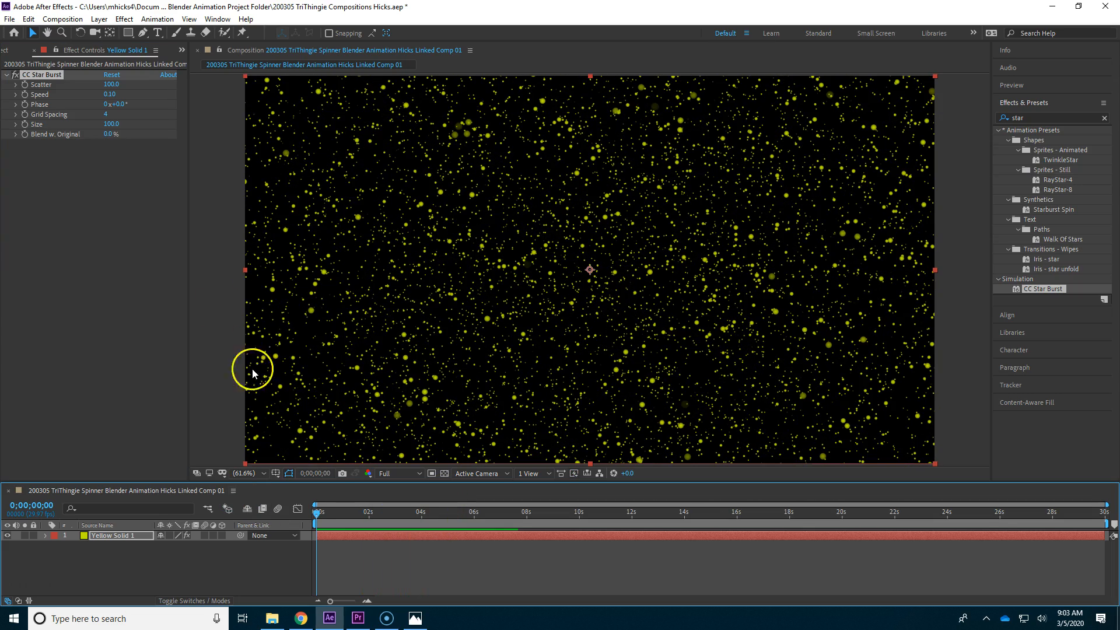
Raise the CC Star Burst scatter to 300 and preview the result.
{"action": "left_click", "coordinate": [116, 84]}
{"action": "left_click_drag", "start_coordinate": [116, 84], "coordinate": [251, 103]}
{"action": "key", "text": "space"}
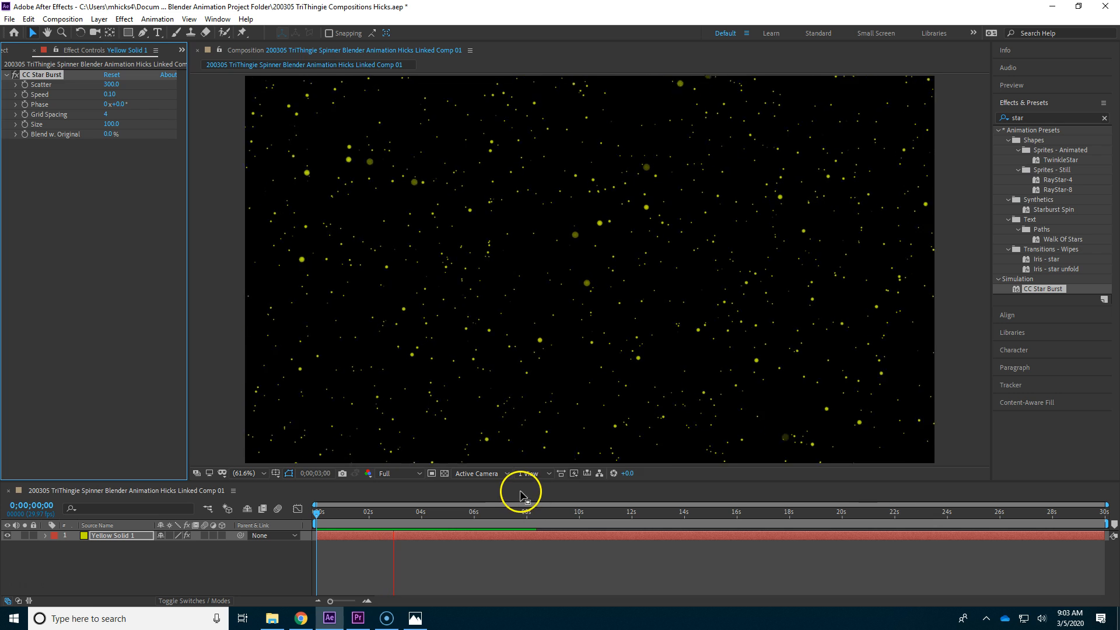
{"action": "key", "text": "space"}
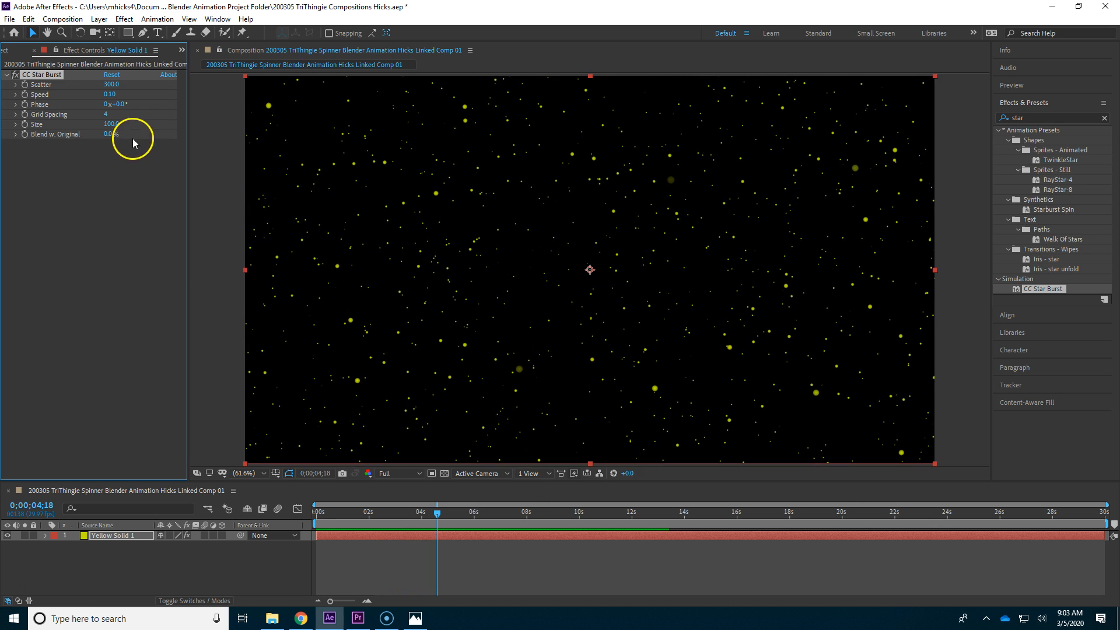
Increase the CC Star Burst size to 201, preview it and return the playhead to the start.
{"action": "left_click_drag", "start_coordinate": [116, 127], "coordinate": [184, 132]}
{"action": "key", "text": "space"}
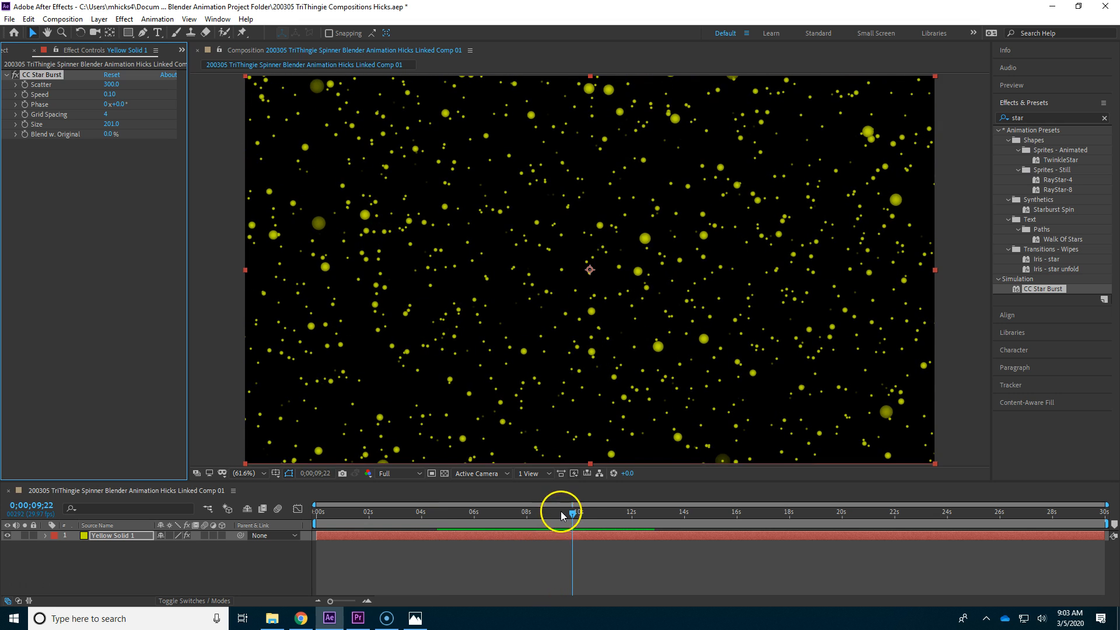
{"action": "left_click_drag", "start_coordinate": [561, 511], "coordinate": [298, 506]}
Switch to Premiere Pro, move the linked composition out of the 200302 TriThingie image bin to the project's top level, and collapse that bin.
{"action": "left_click", "coordinate": [360, 615]}
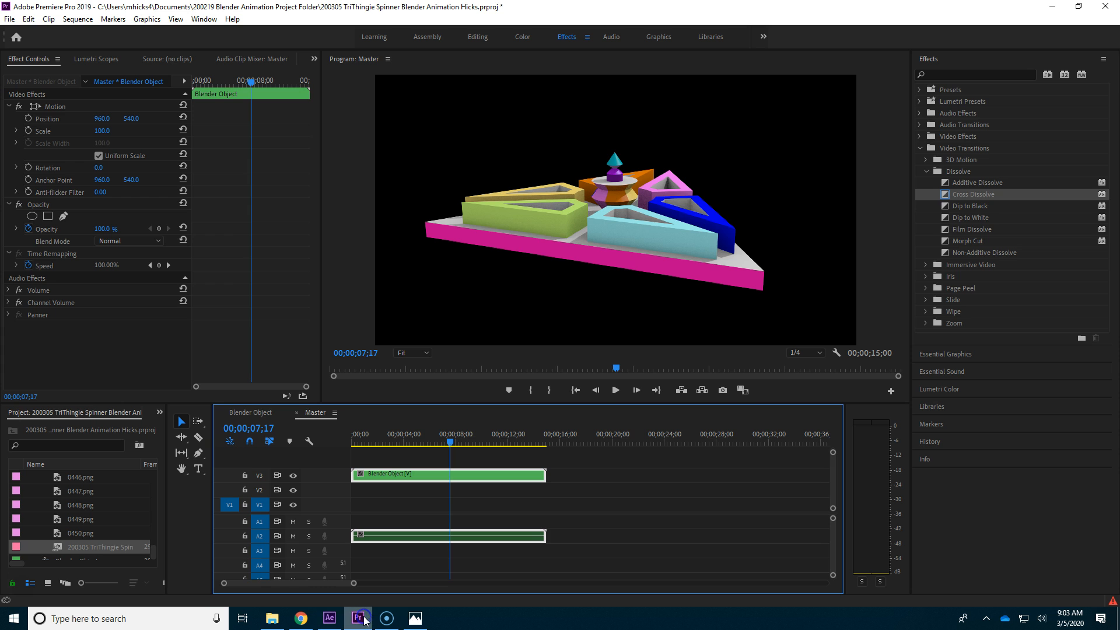
{"action": "left_click", "coordinate": [105, 569]}
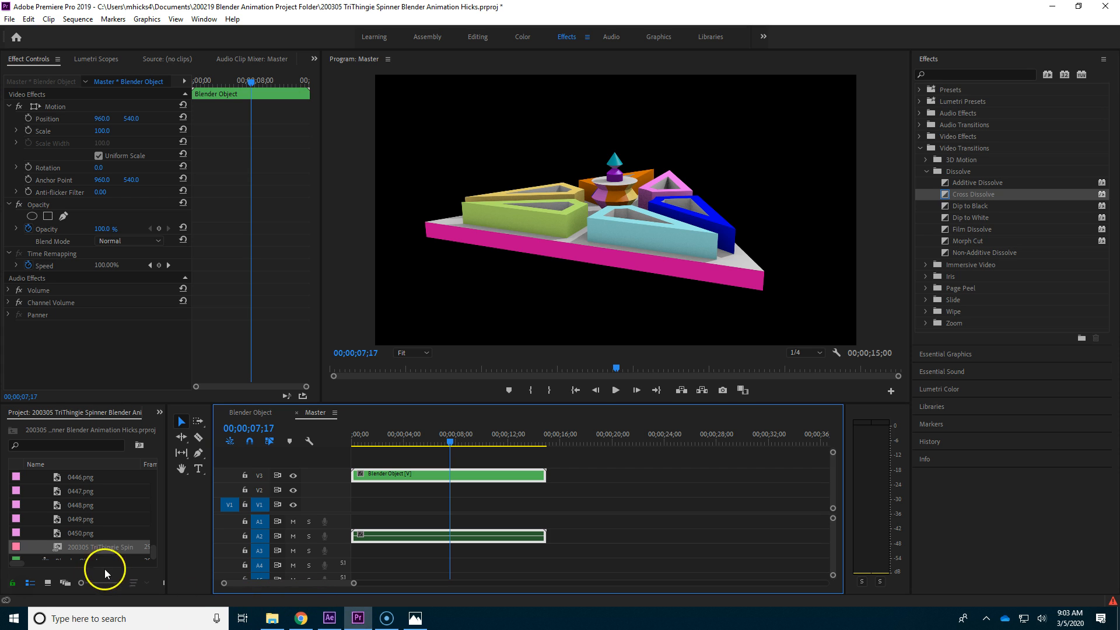
{"action": "right_click", "coordinate": [56, 549]}
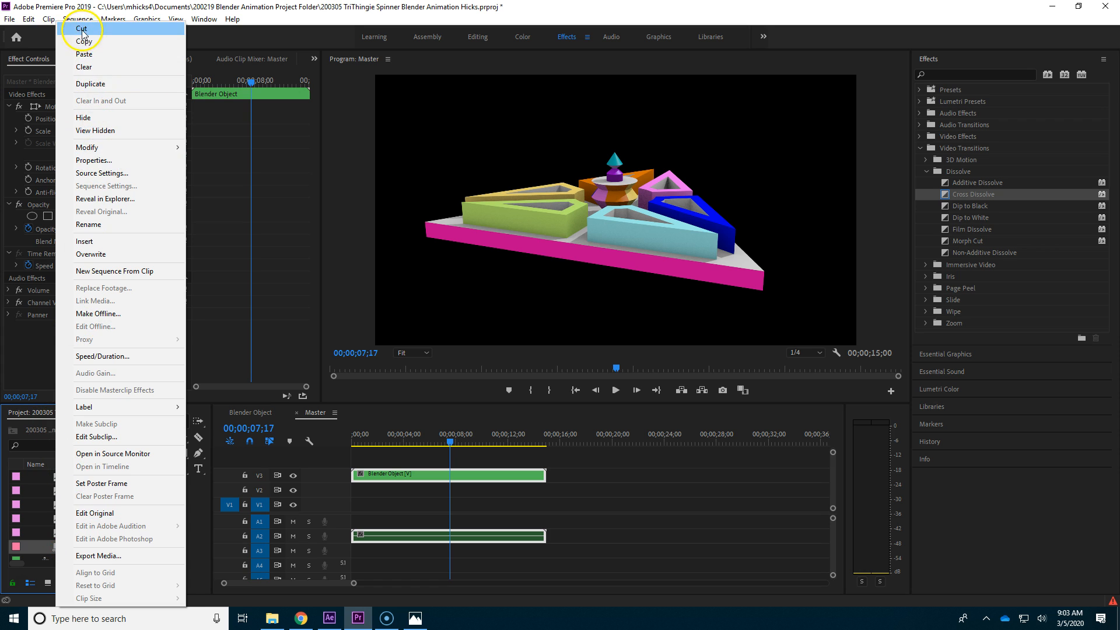
{"action": "left_click", "coordinate": [82, 29]}
{"action": "left_click_drag", "start_coordinate": [155, 553], "coordinate": [153, 465]}
{"action": "left_click", "coordinate": [30, 490]}
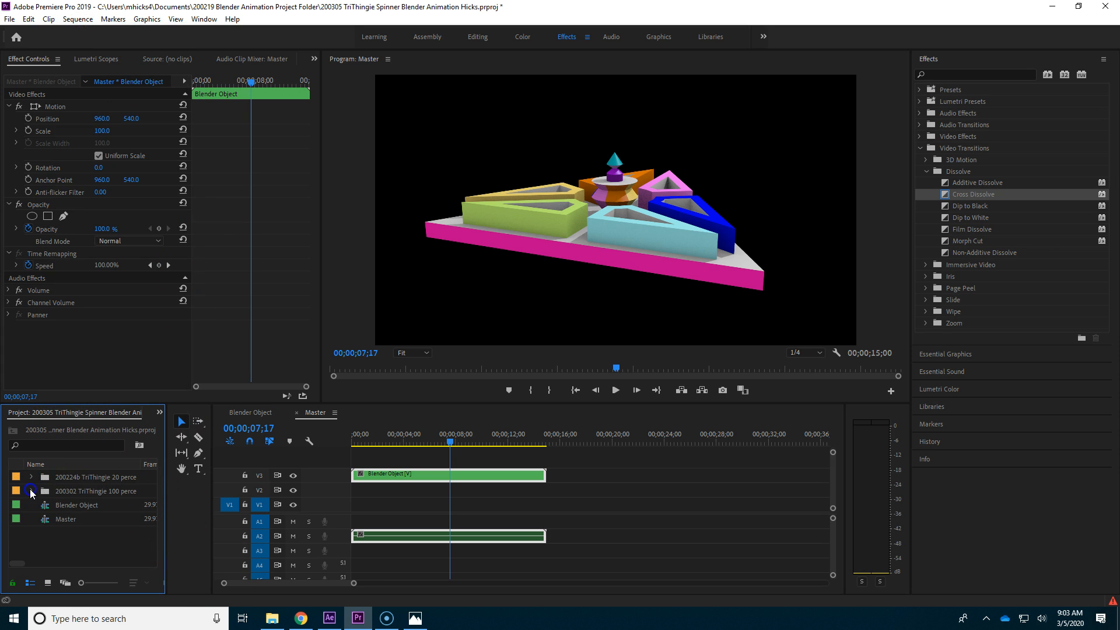
{"action": "right_click", "coordinate": [78, 538]}
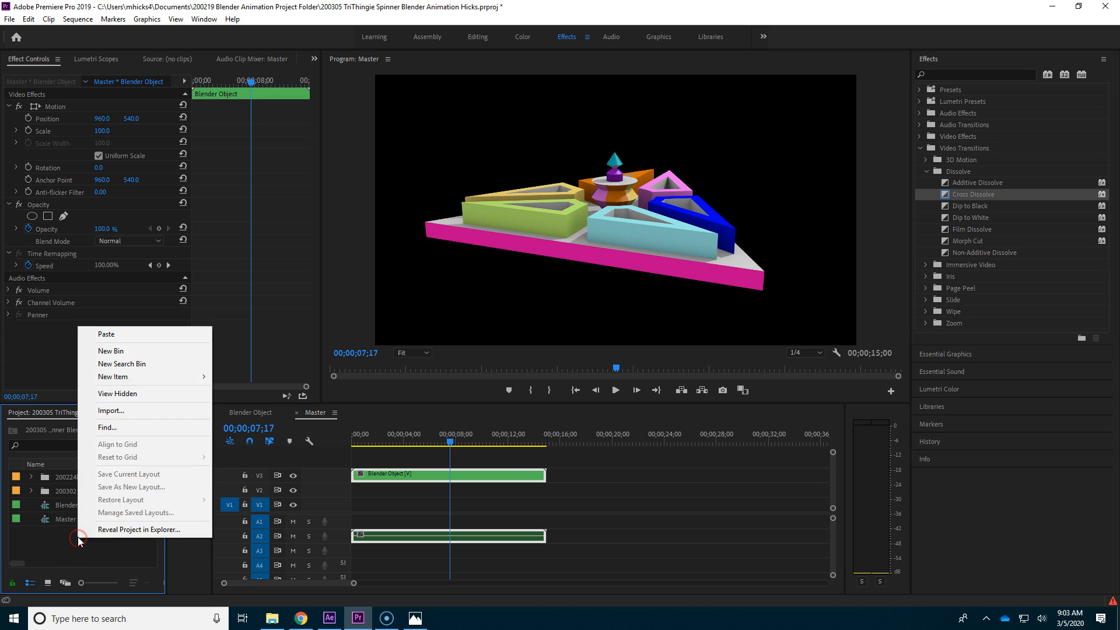
{"action": "left_click", "coordinate": [124, 336]}
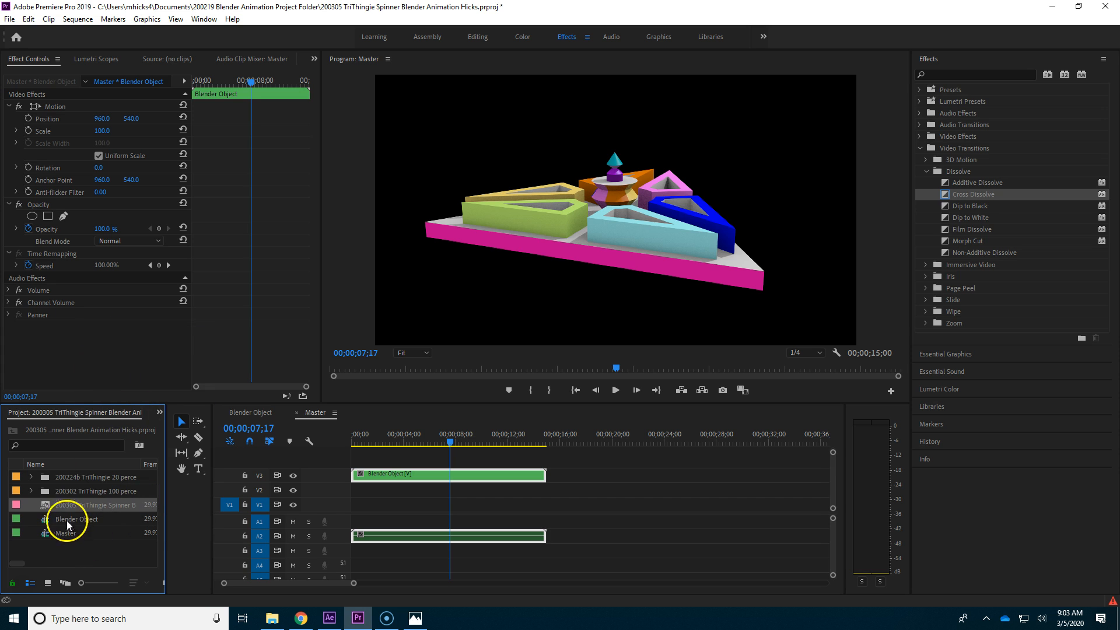
Place the linked After Effects composition on track V1 at the start of the Master sequence, beneath the Blender Object clip, and preview it.
{"action": "left_click_drag", "start_coordinate": [80, 504], "coordinate": [338, 507]}
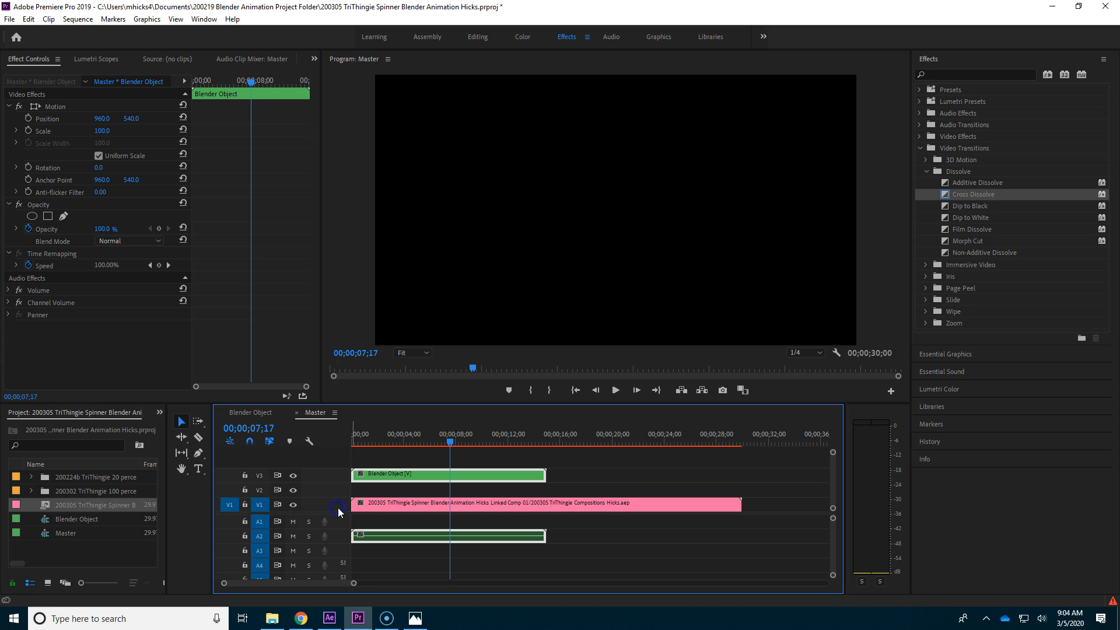
{"action": "key", "text": "space"}
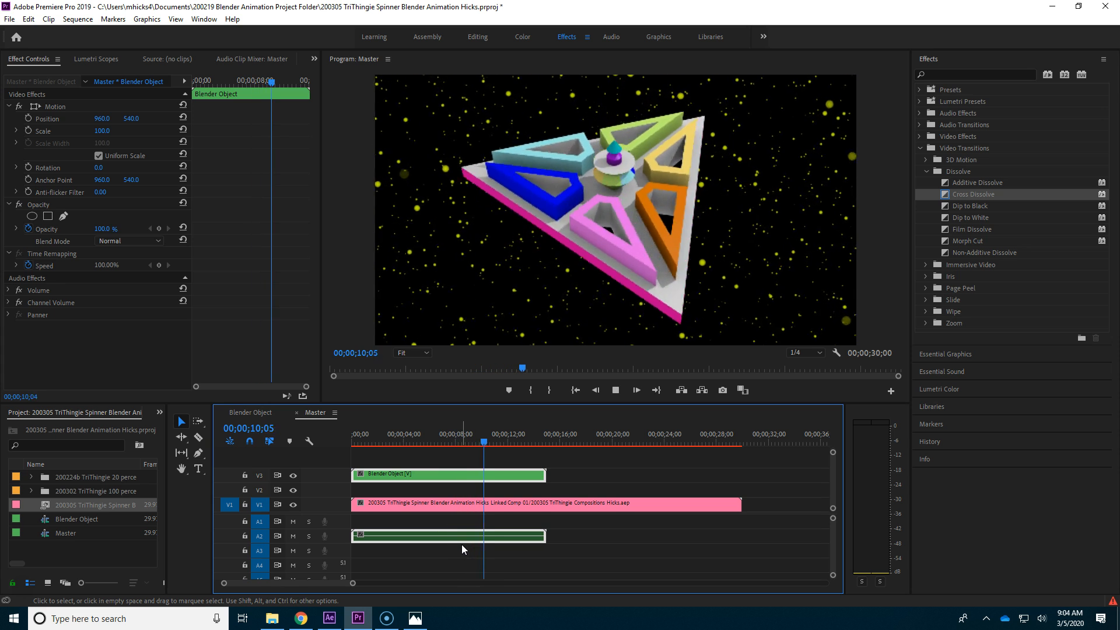
{"action": "left_click", "coordinate": [465, 541]}
Move the Blender Object clip on V3 with its audio to start at about 00;00;04;01, and scrub across its new start.
{"action": "mouse_move", "coordinate": [425, 442]}
{"action": "left_mouse_down"}
{"action": "mouse_move", "coordinate": [373, 442]}
{"action": "mouse_move", "coordinate": [405, 445]}
{"action": "left_mouse_up"}
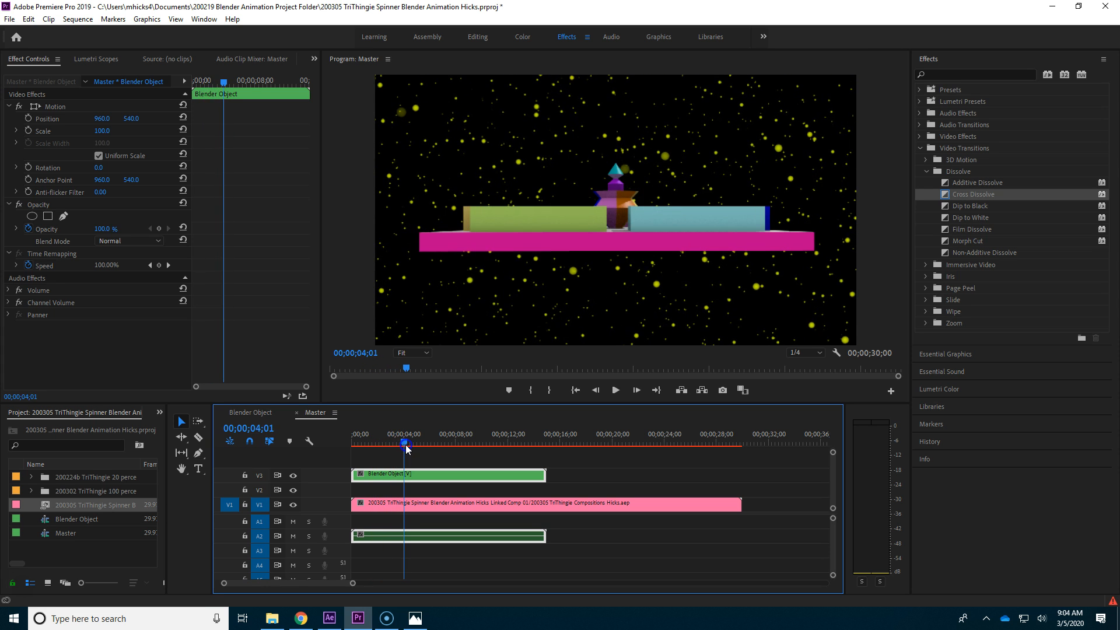
{"action": "left_click_drag", "start_coordinate": [406, 445], "coordinate": [488, 470]}
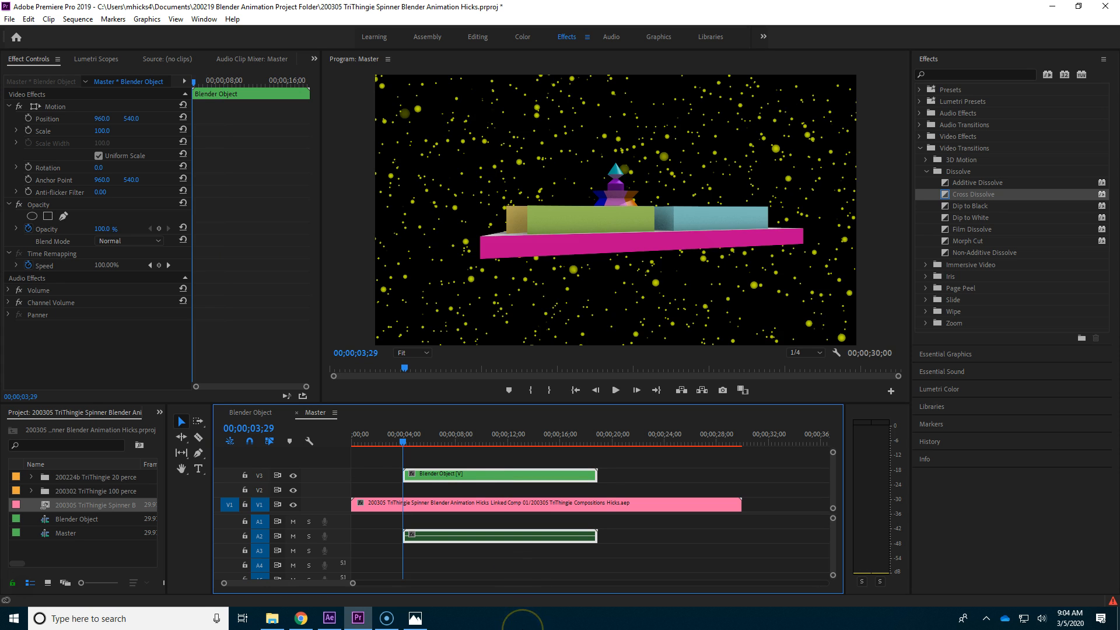
{"action": "mouse_move", "coordinate": [388, 441]}
{"action": "left_mouse_down"}
{"action": "mouse_move", "coordinate": [398, 437]}
{"action": "mouse_move", "coordinate": [370, 441]}
{"action": "mouse_move", "coordinate": [406, 436]}
{"action": "left_mouse_up"}
{"action": "left_click_drag", "start_coordinate": [373, 447], "coordinate": [406, 443]}
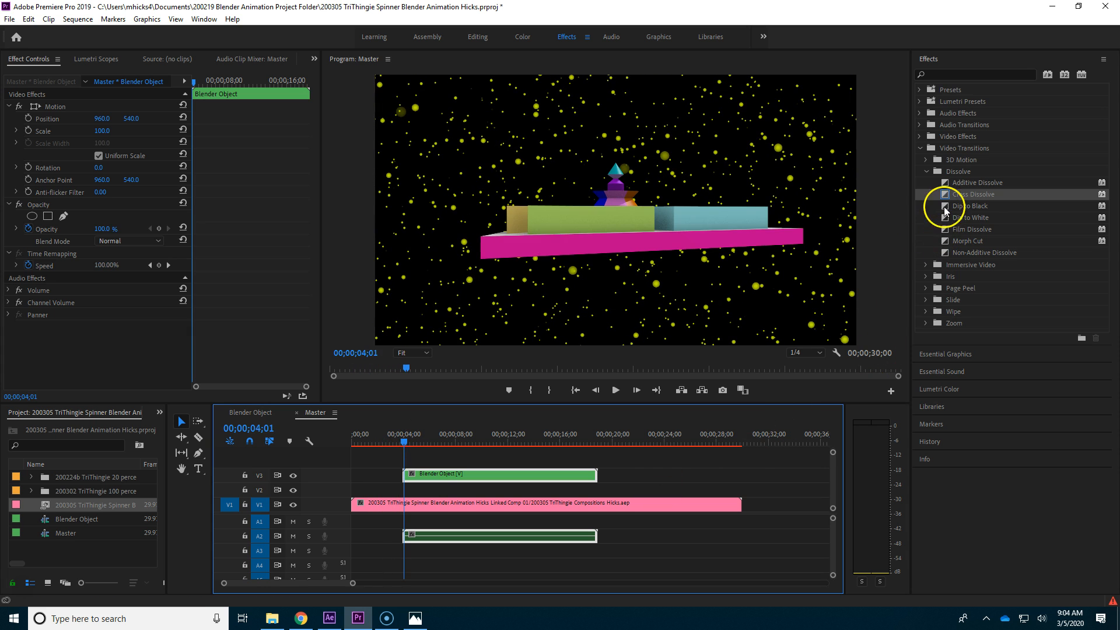
Apply a Cross Dissolve to the start of the Blender Object clip and preview the fade-in over the stars.
{"action": "mouse_move", "coordinate": [950, 192]}
{"action": "left_mouse_down"}
{"action": "mouse_move", "coordinate": [455, 463]}
{"action": "mouse_move", "coordinate": [411, 471]}
{"action": "left_mouse_up"}
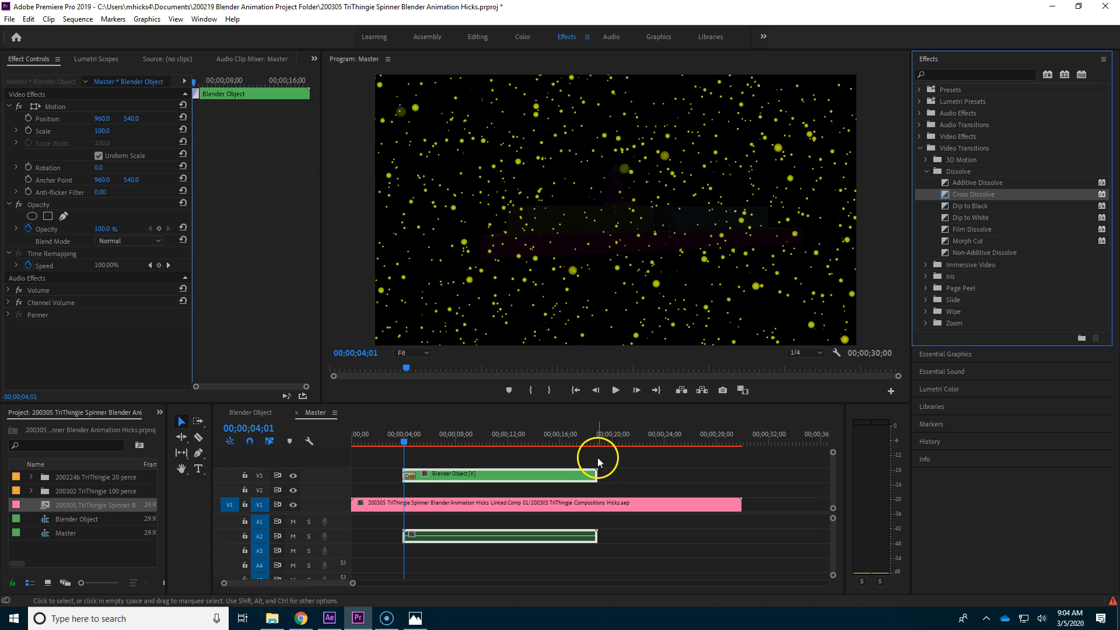
{"action": "key", "text": "space"}
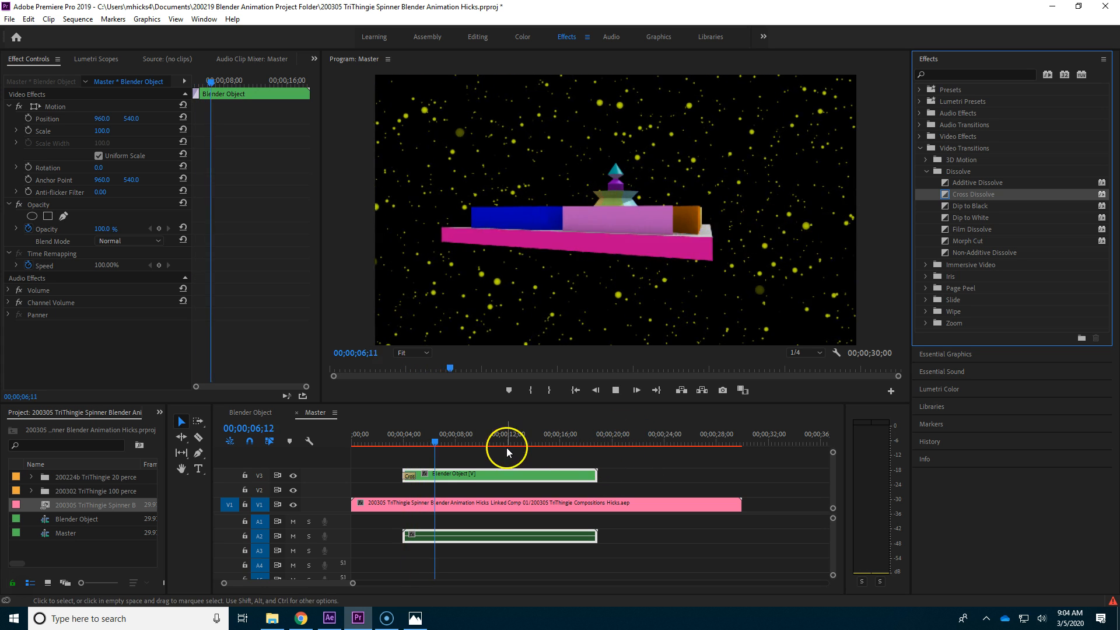
{"action": "left_click_drag", "start_coordinate": [460, 441], "coordinate": [516, 443]}
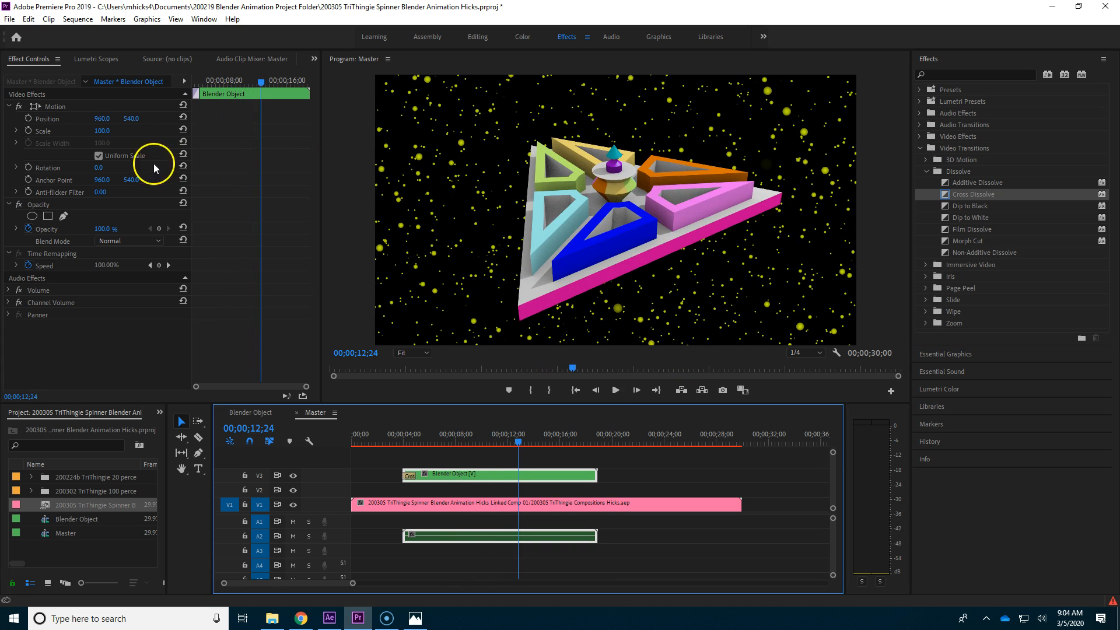
Try a horizontal position of 882 and a scale of 82 on the Blender Object clip, and reset both properties.
{"action": "left_click_drag", "start_coordinate": [106, 120], "coordinate": [87, 144]}
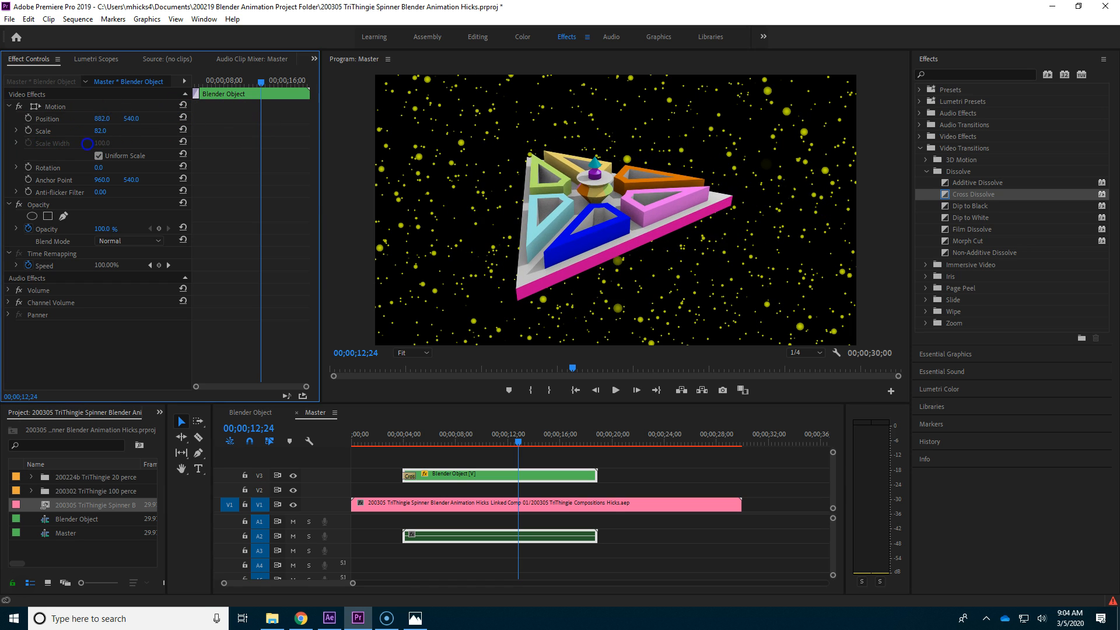
{"action": "left_click", "coordinate": [184, 119]}
{"action": "left_click", "coordinate": [184, 129]}
{"action": "left_click_drag", "start_coordinate": [507, 438], "coordinate": [518, 459]}
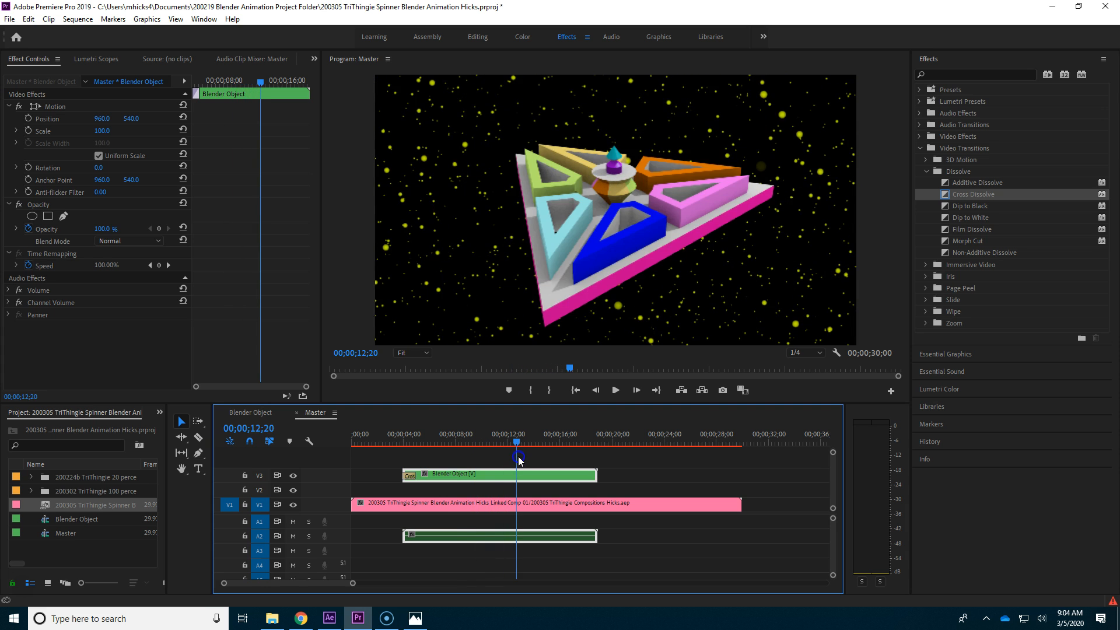